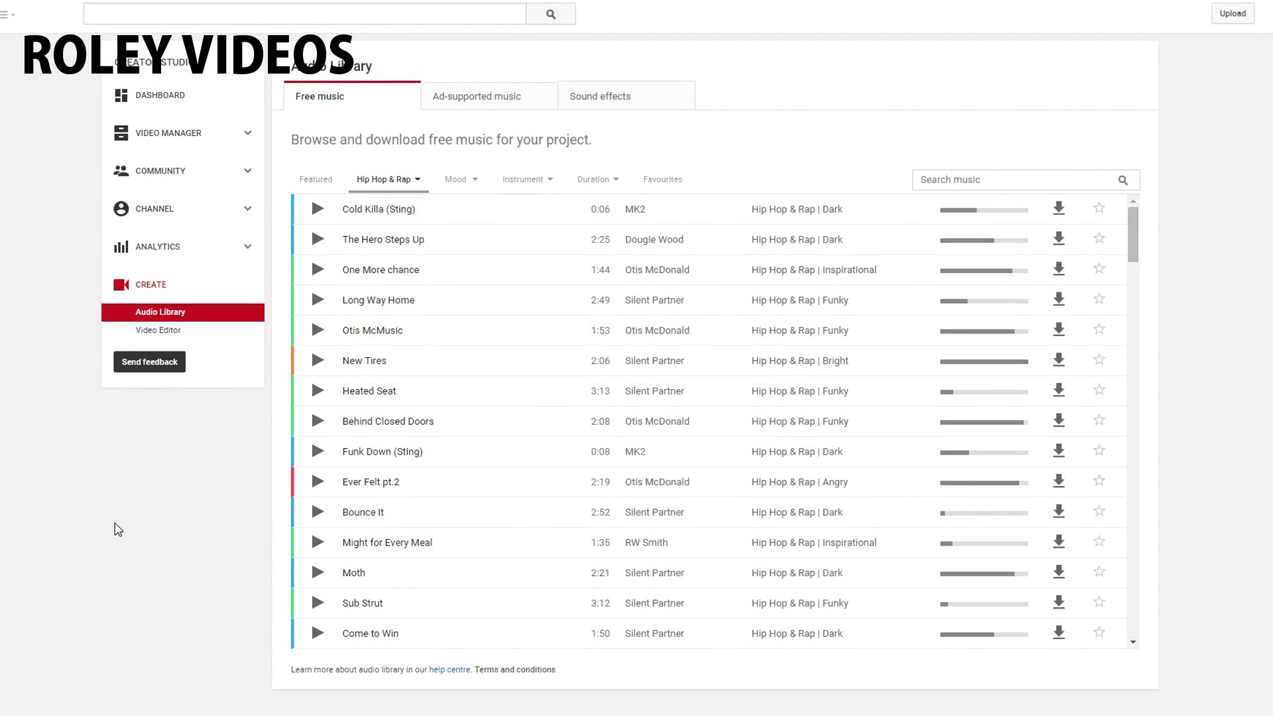
Preview The Hero Steps Up, Long Way Home and New Tires, then switch to the Video Editor.
click(318, 240)
click(318, 301)
click(318, 361)
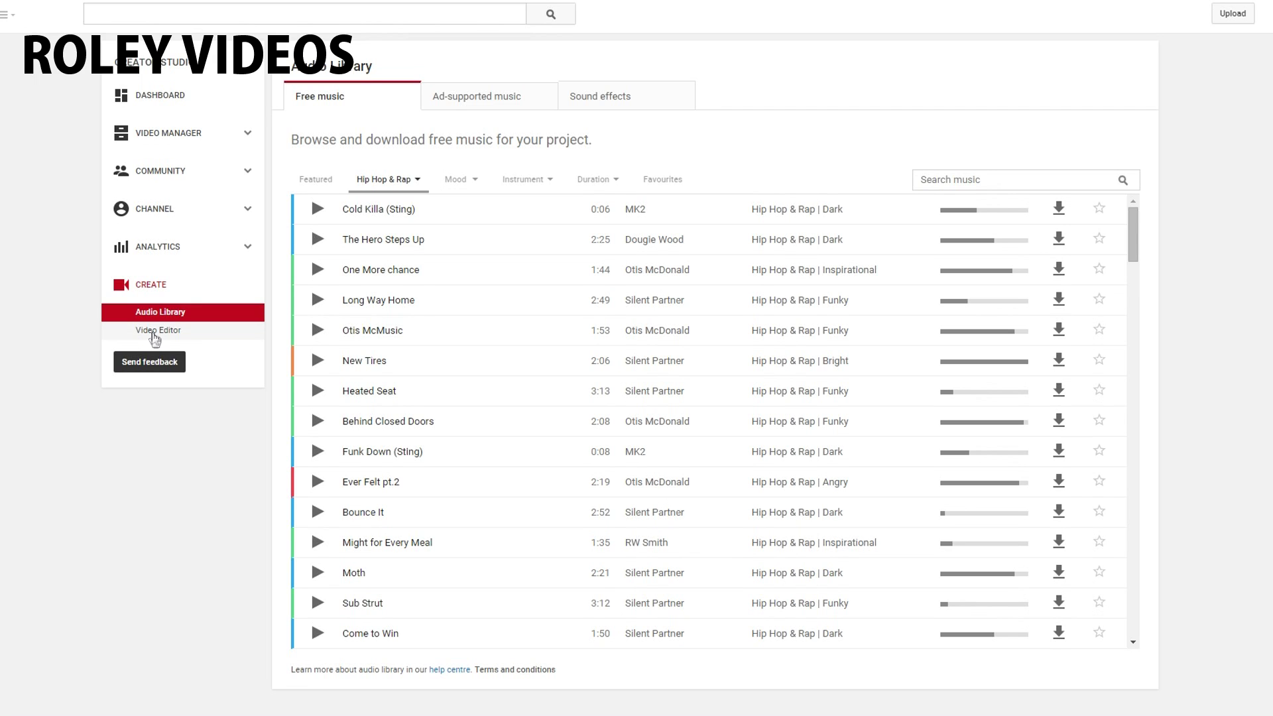
click(158, 330)
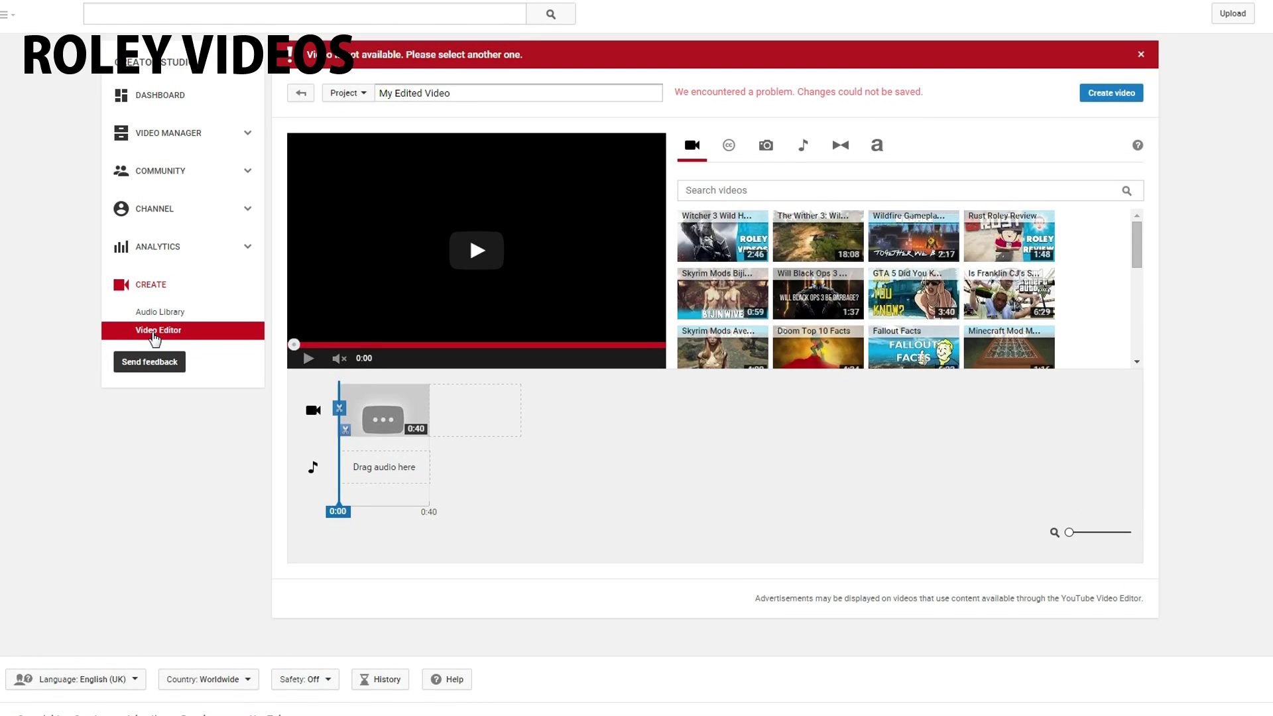
Unmute the Video Editor player, then play Moth from the Audio Library's free music list.
mouse_move(339, 358)
click(340, 359)
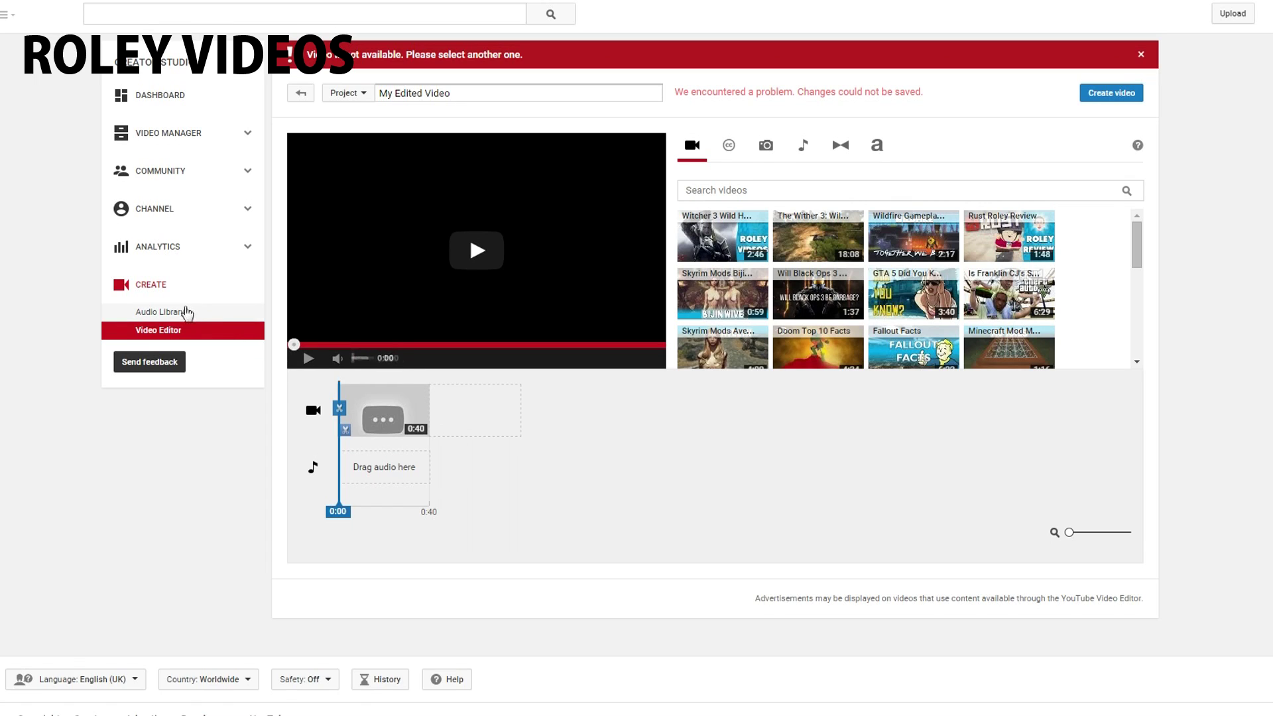
click(167, 315)
click(318, 577)
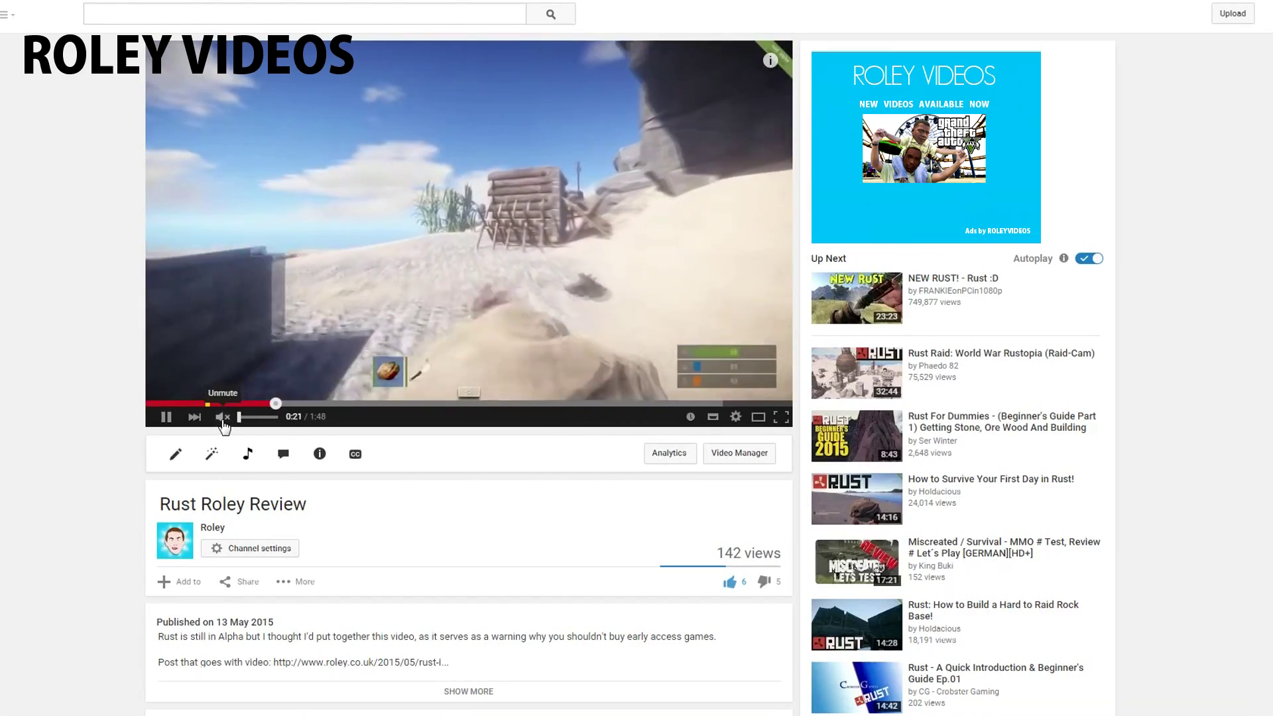
Turn the sound on for the playing Rust Roley Review video with the player's speaker control.
click(224, 418)
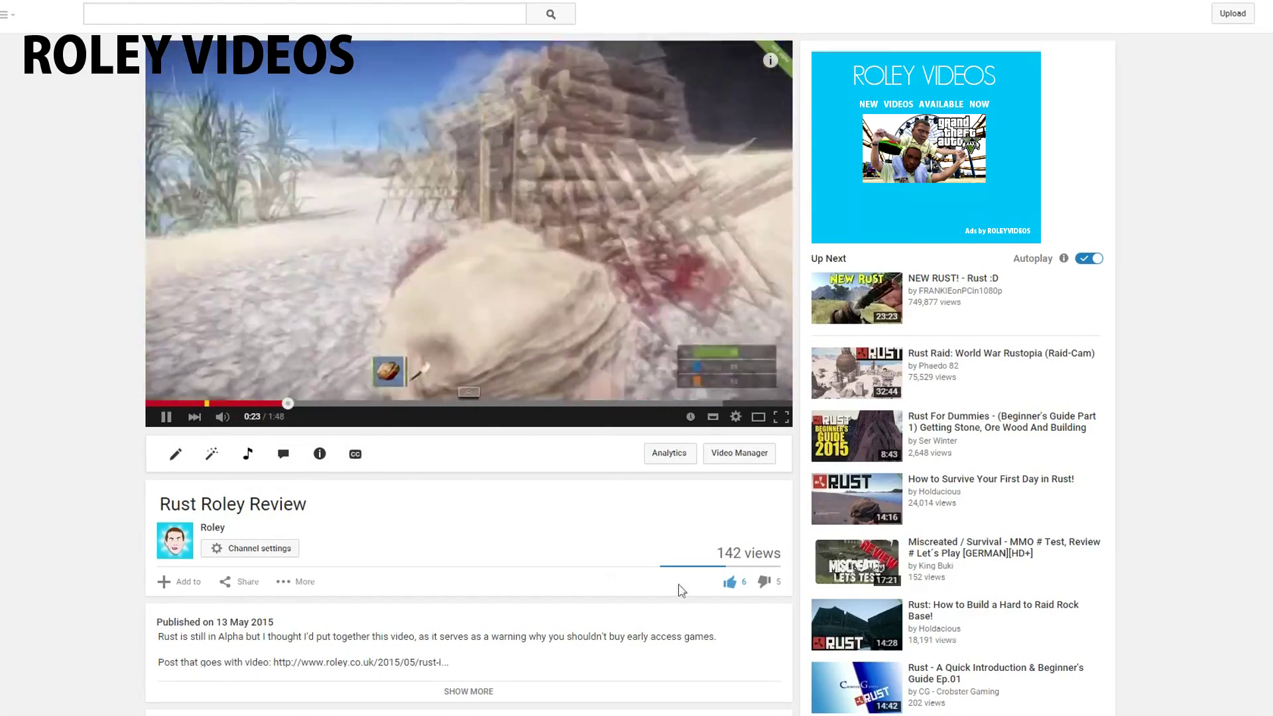